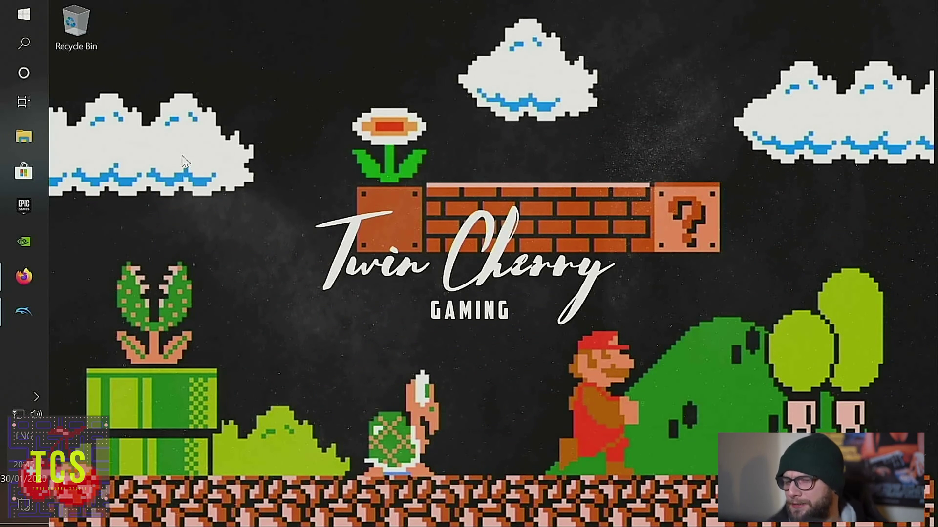
# Switch to Firefox and open the Support page of the 8BitDo website.
pyautogui.click(22, 277)
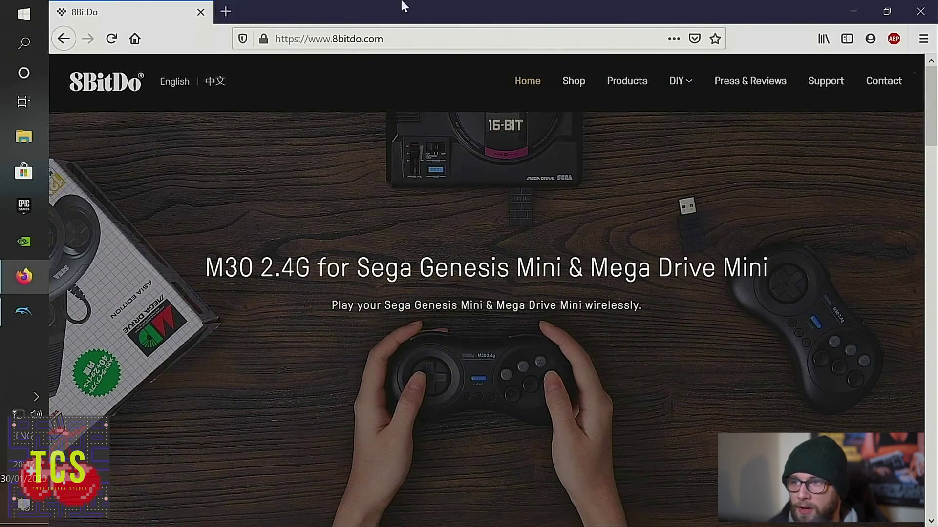
pyautogui.click(821, 82)
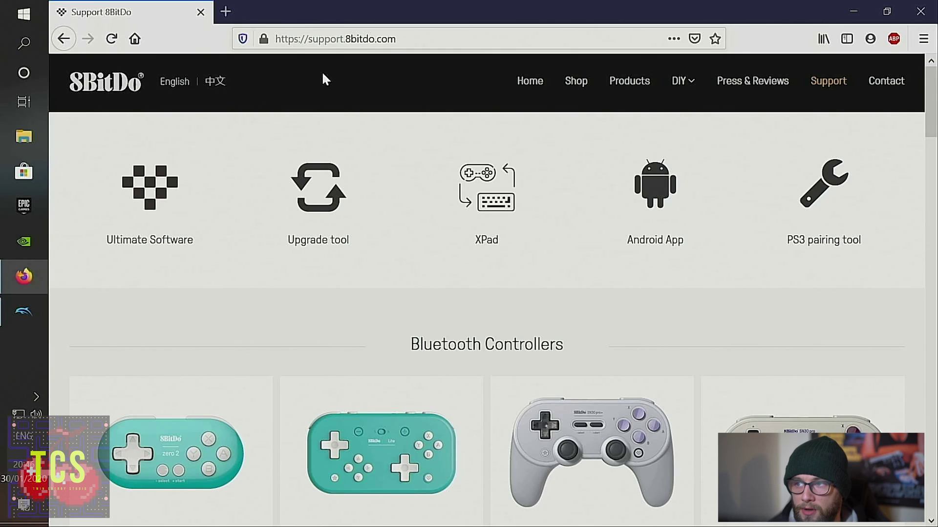
pyautogui.click(836, 84)
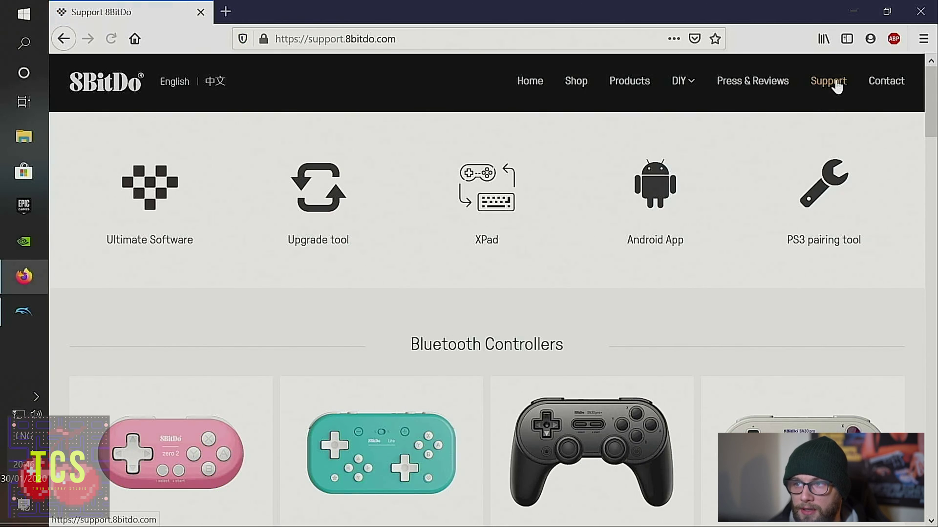
# Find the GBros adapter among the 8BitDo Adapters and save its v2.24 firmware zip file.
pyautogui.scroll(-10, 322, 225)
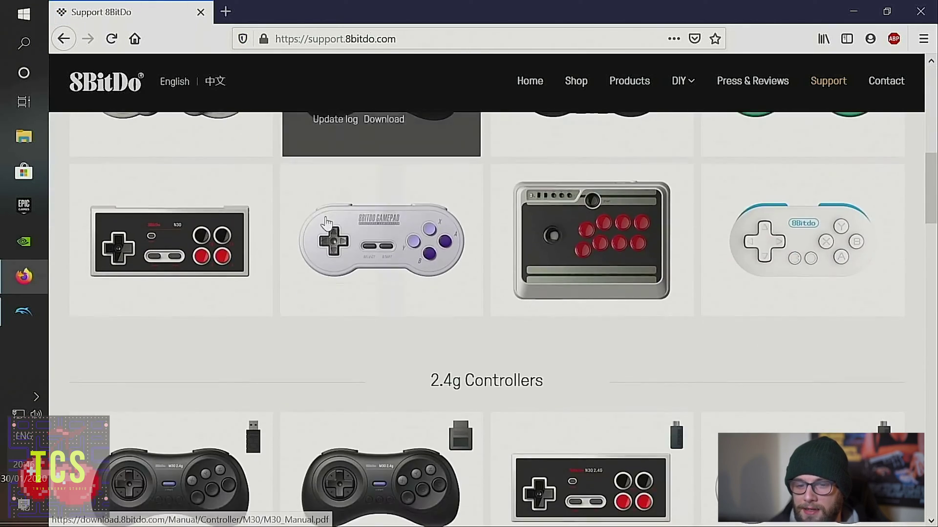
pyautogui.scroll(-9, 325, 220)
pyautogui.moveTo(166, 264)
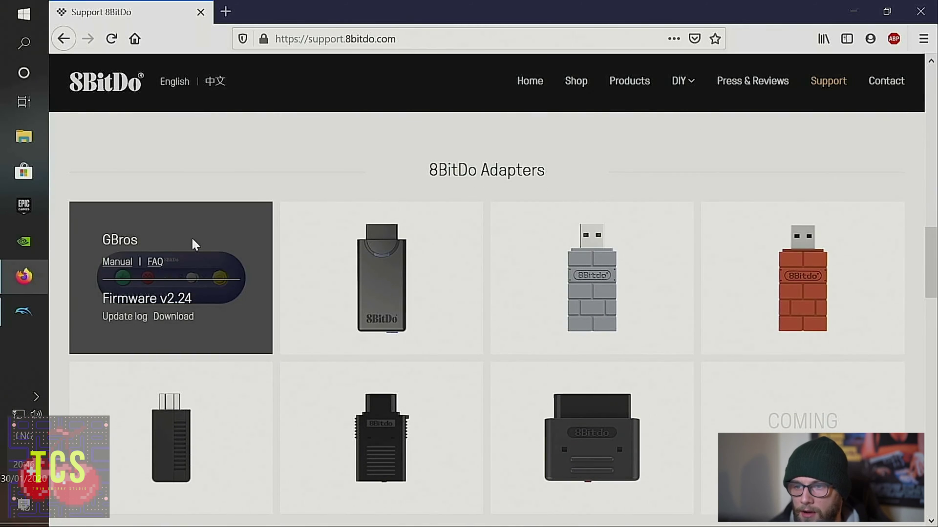
pyautogui.scroll(15, 196, 237)
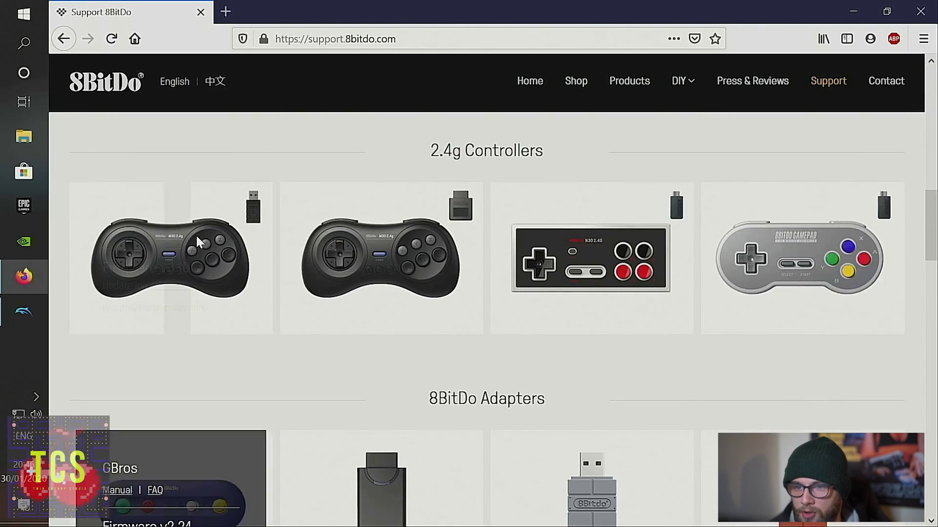
pyautogui.scroll(4, 202, 241)
pyautogui.scroll(-12, 204, 239)
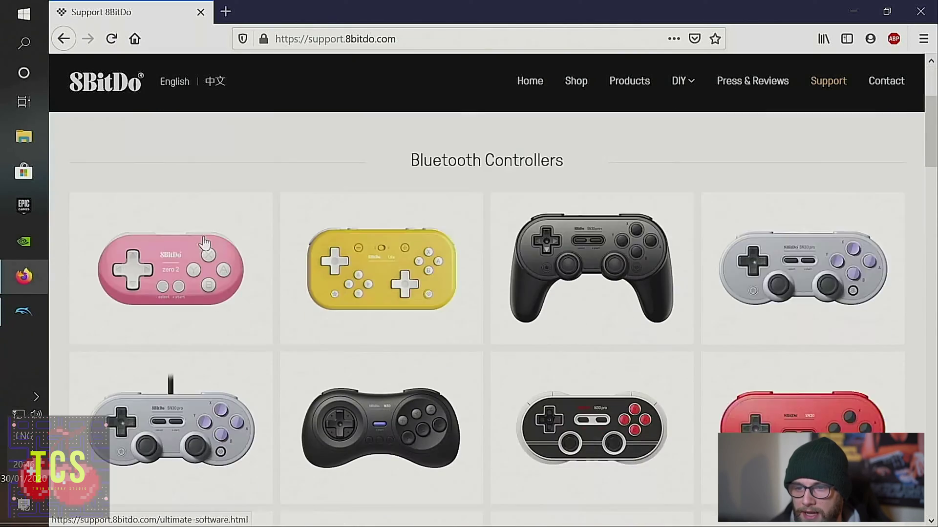
pyautogui.scroll(-8, 206, 241)
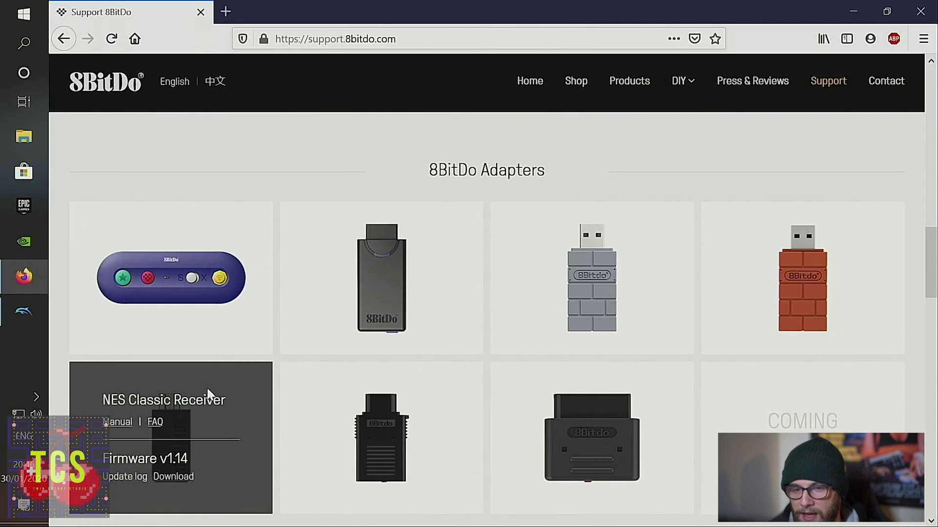
pyautogui.scroll(-3, 209, 389)
pyautogui.scroll(2, 212, 389)
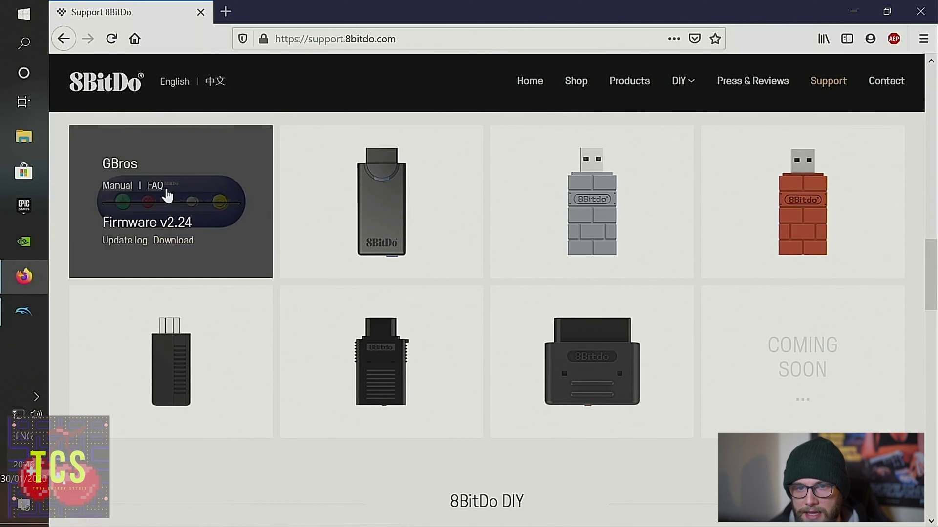
pyautogui.click(176, 241)
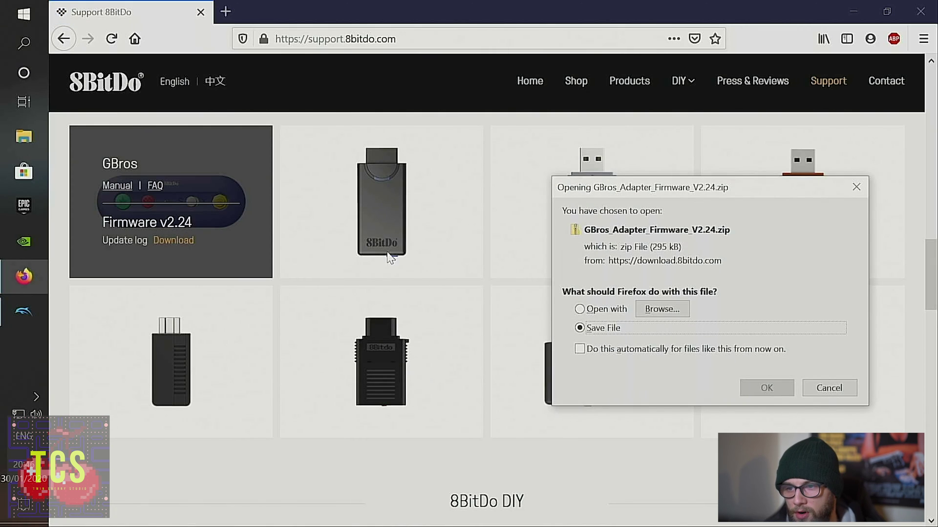
pyautogui.click(755, 389)
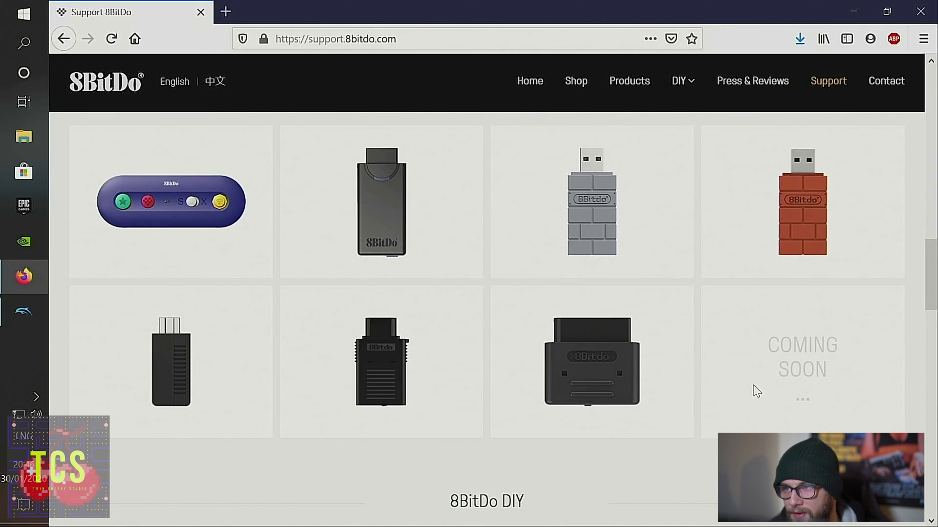
# Show the downloaded GBros_Adapter_Firmware_V2.24 archive in its folder and extract it with 7-Zip into a folder of the same name.
pyautogui.click(800, 39)
pyautogui.click(790, 72)
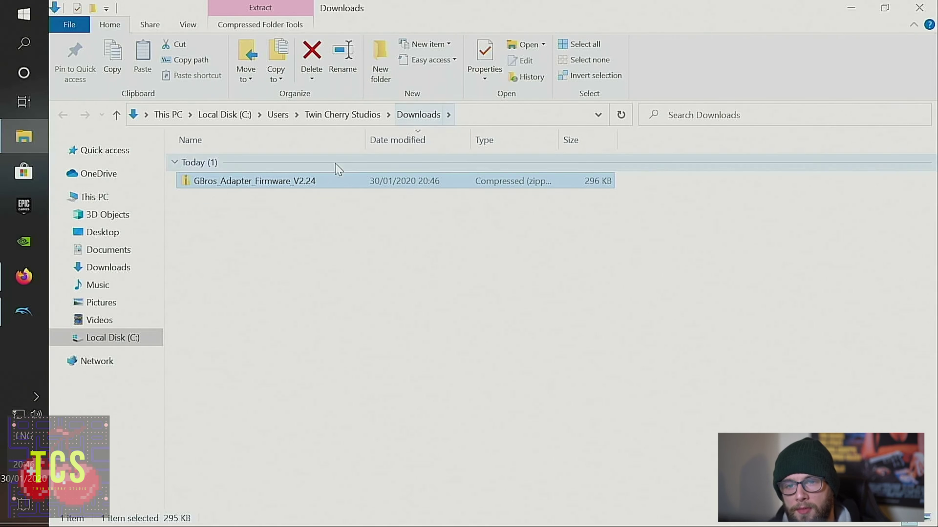
pyautogui.rightClick(231, 186)
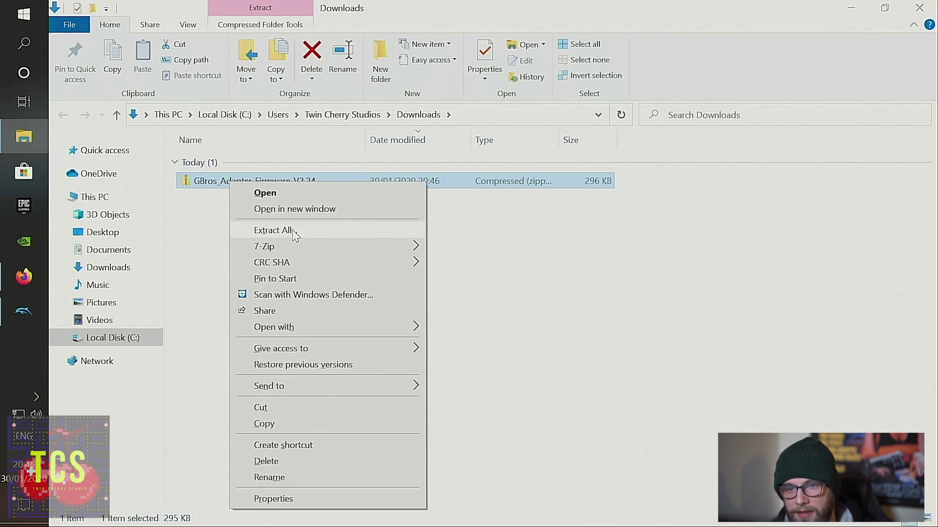
pyautogui.moveTo(295, 246)
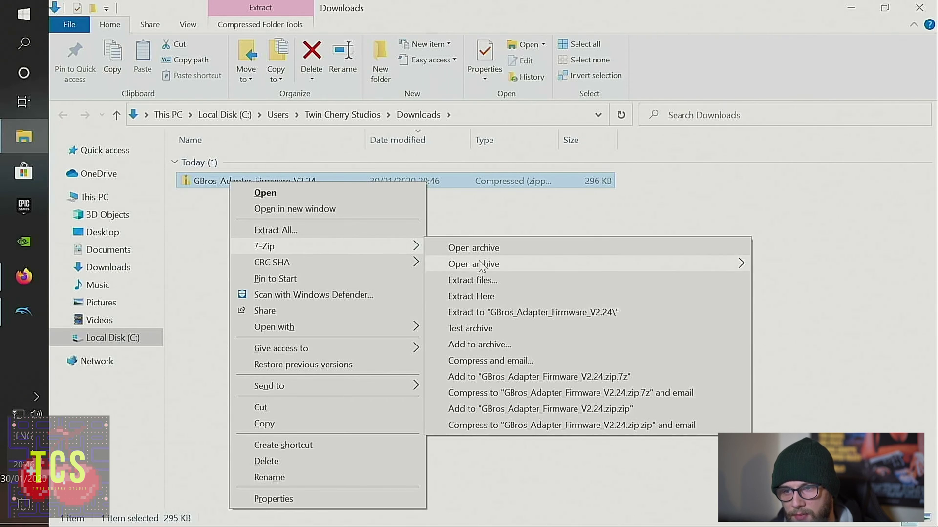
pyautogui.click(484, 313)
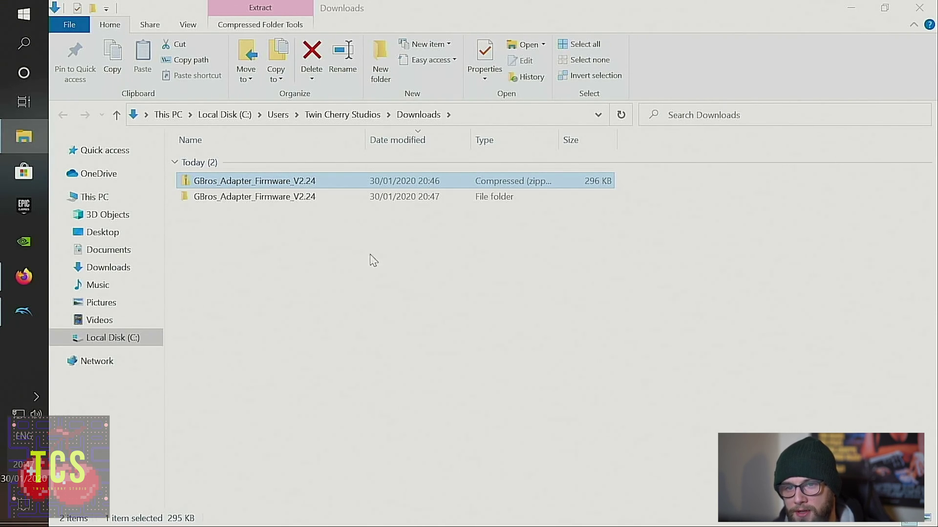
# Run 8Bitdo_Update(GBros) from the extracted firmware folder and allow it to make changes to the device.
pyautogui.doubleClick(284, 198)
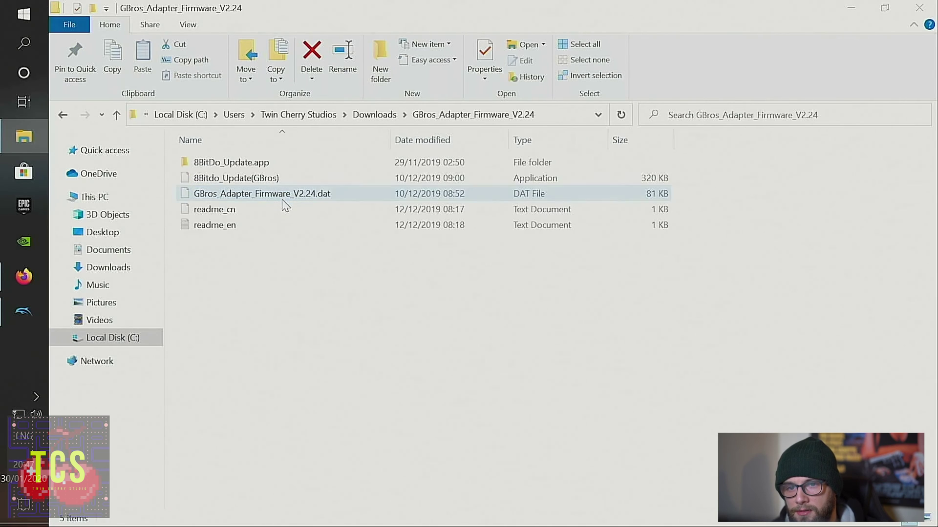
pyautogui.click(237, 185)
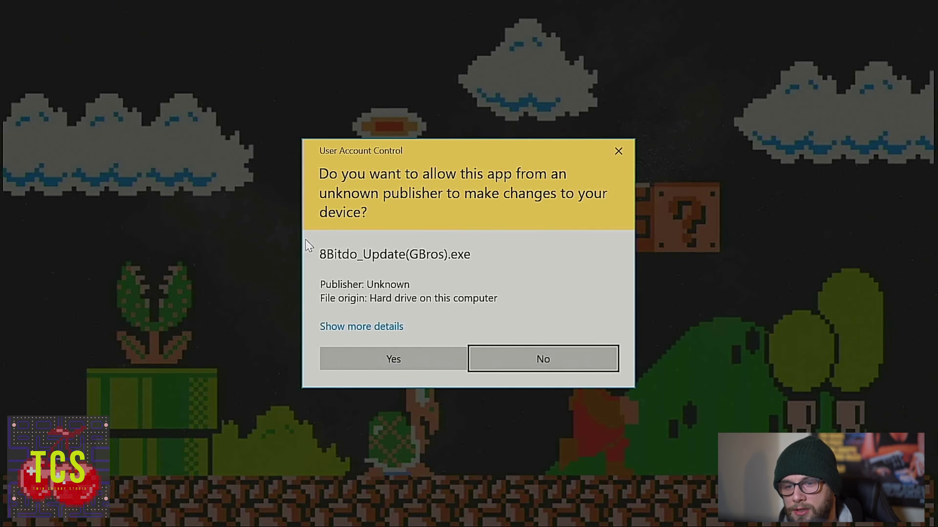
pyautogui.click(351, 365)
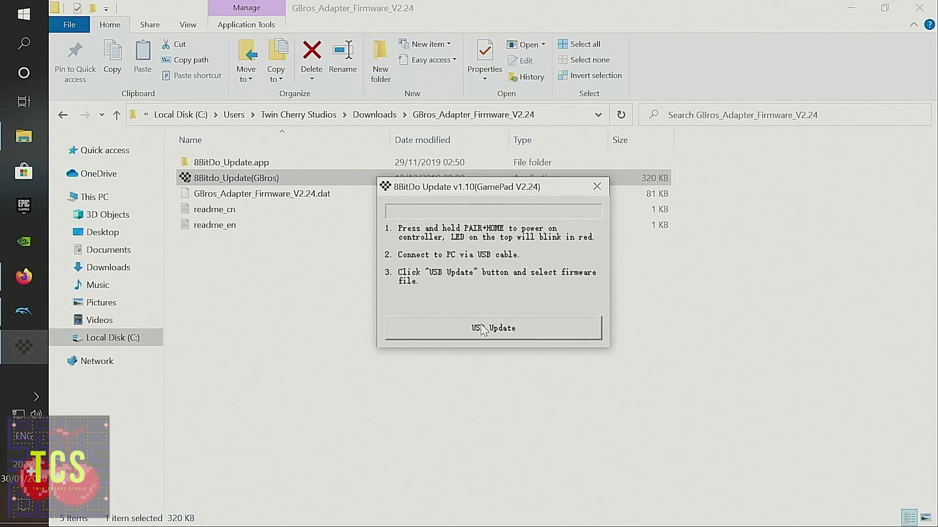
# Run a USB update of the adapter with GBros_Adapter_Firmware_V2.24.dat and accept the firmware version prompt.
pyautogui.click(483, 329)
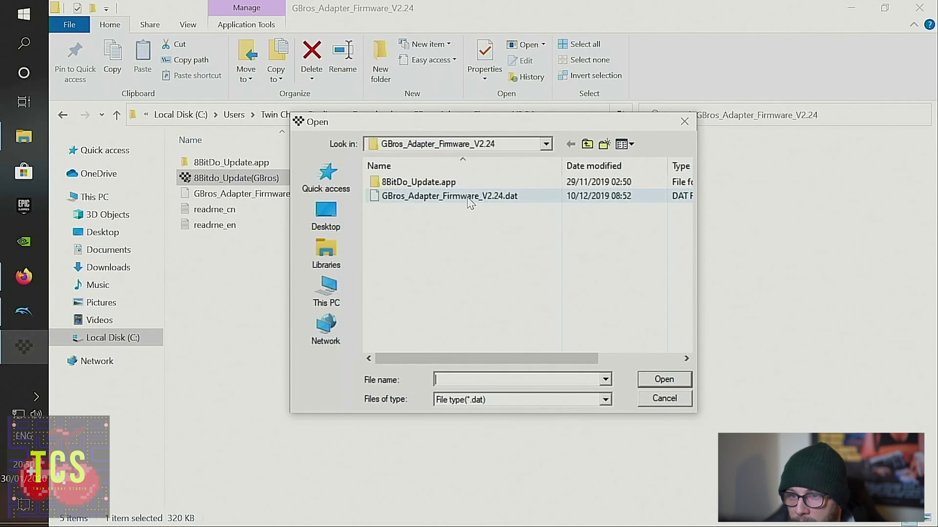
pyautogui.click(465, 198)
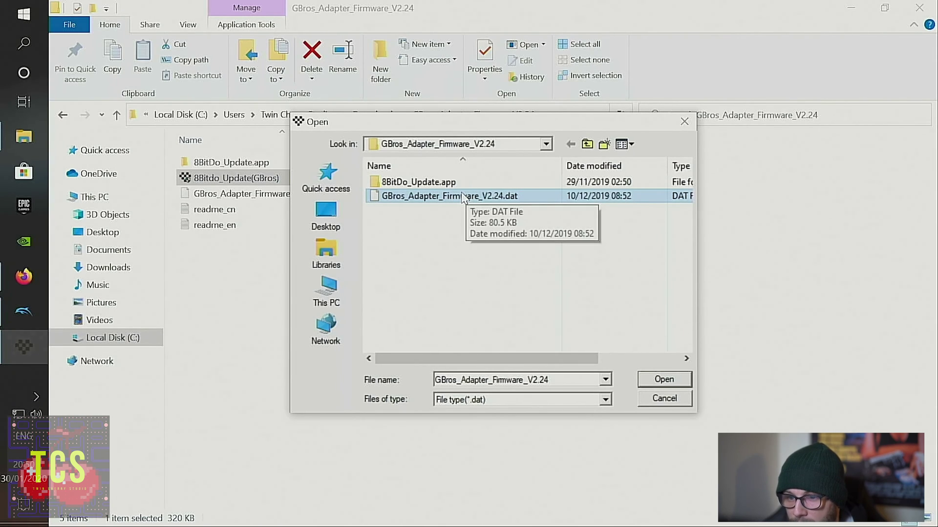
pyautogui.doubleClick(462, 196)
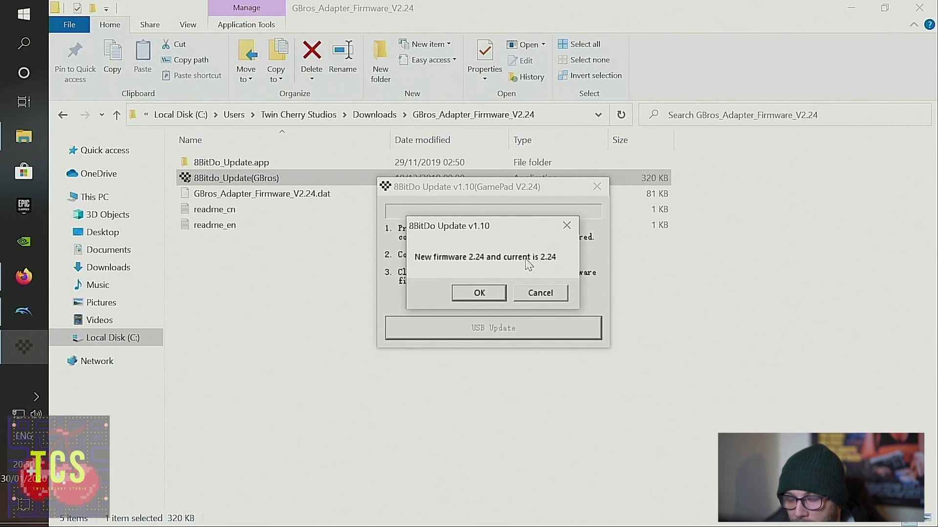
pyautogui.click(480, 293)
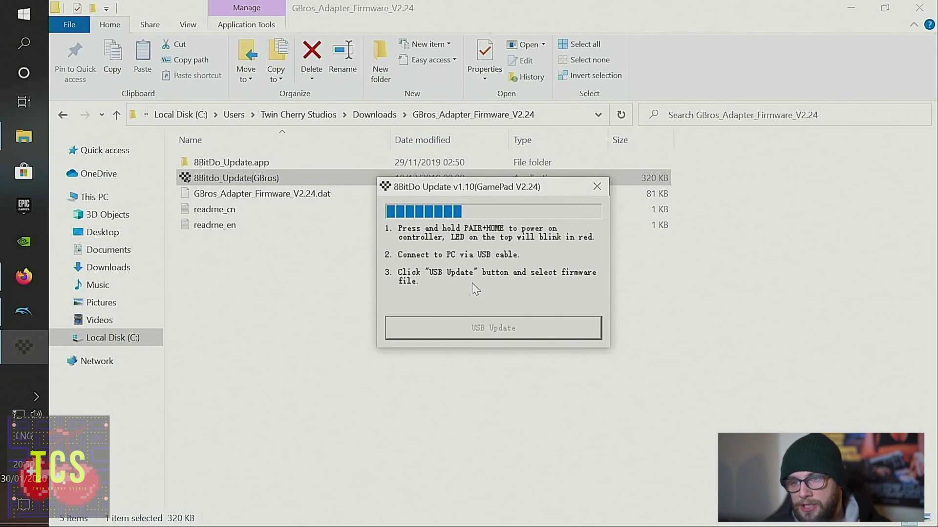
pyautogui.click(510, 298)
# Close the updater, dismiss the Program Compatibility Assistant, and close the firmware folder and browser windows.
pyautogui.click(597, 186)
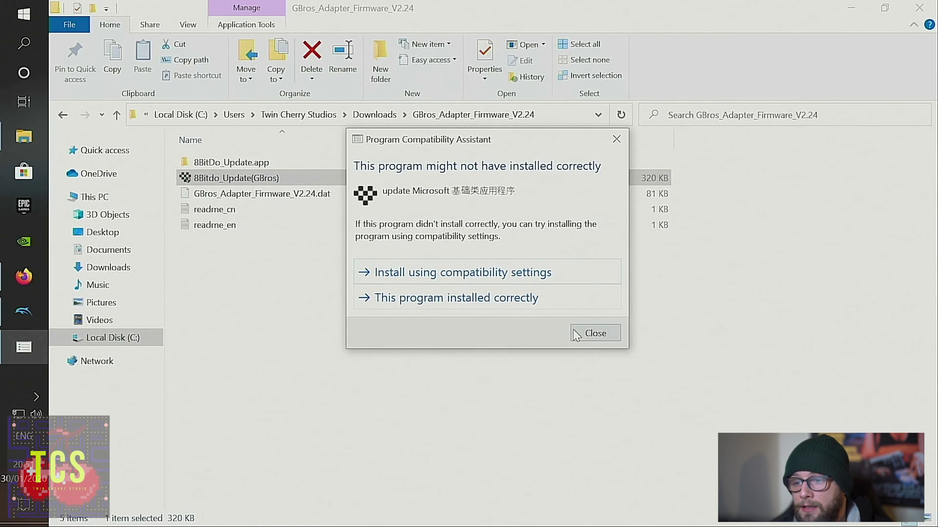
pyautogui.click(602, 334)
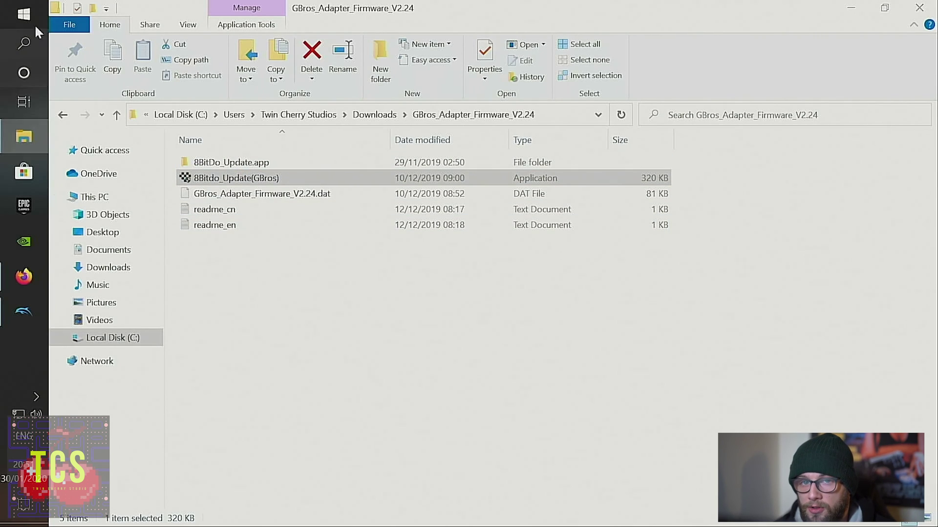
pyautogui.click(919, 8)
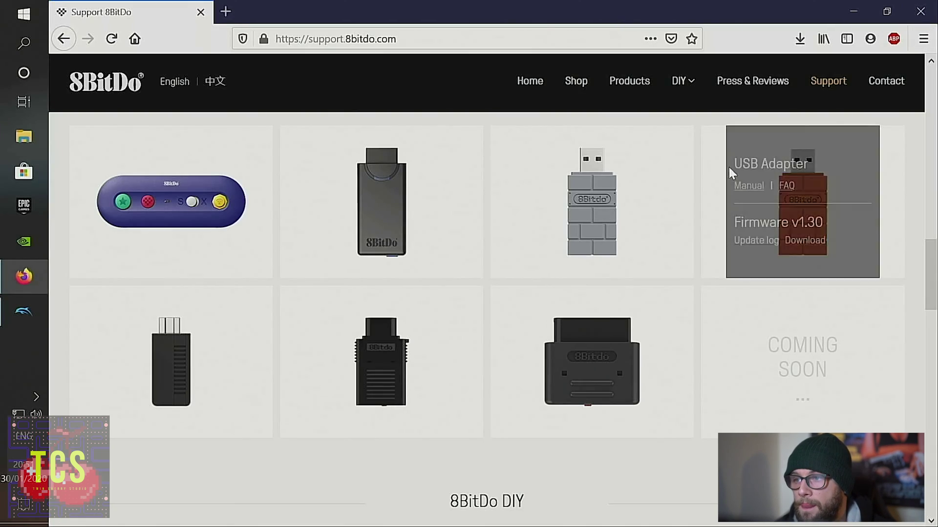
pyautogui.click(921, 11)
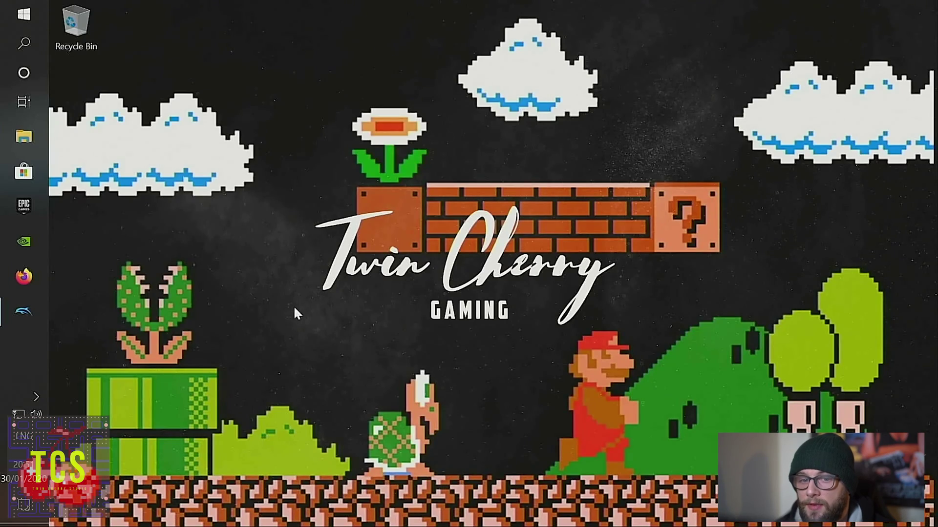
# In Dolphin, choose XInput/0/Gamepad as the device for the GameCube controller at Port 1 and close the controller settings.
pyautogui.click(36, 316)
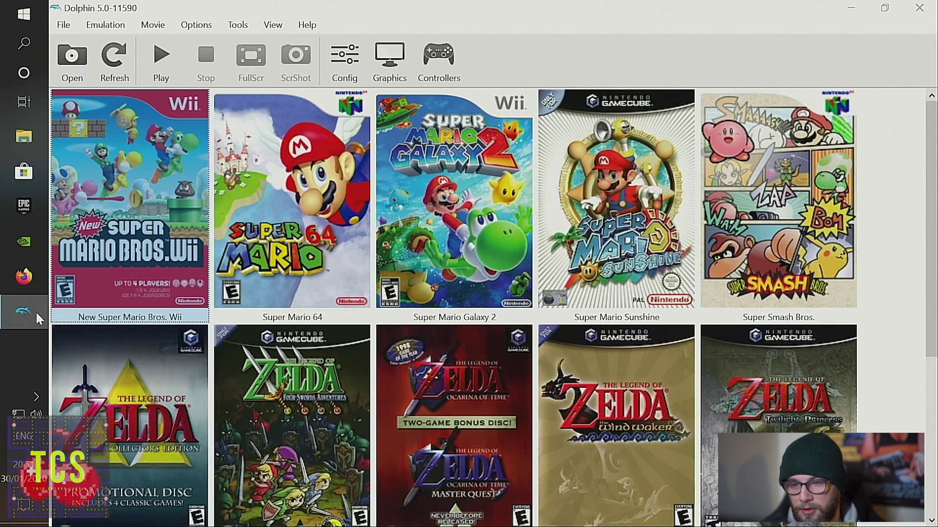
pyautogui.click(431, 58)
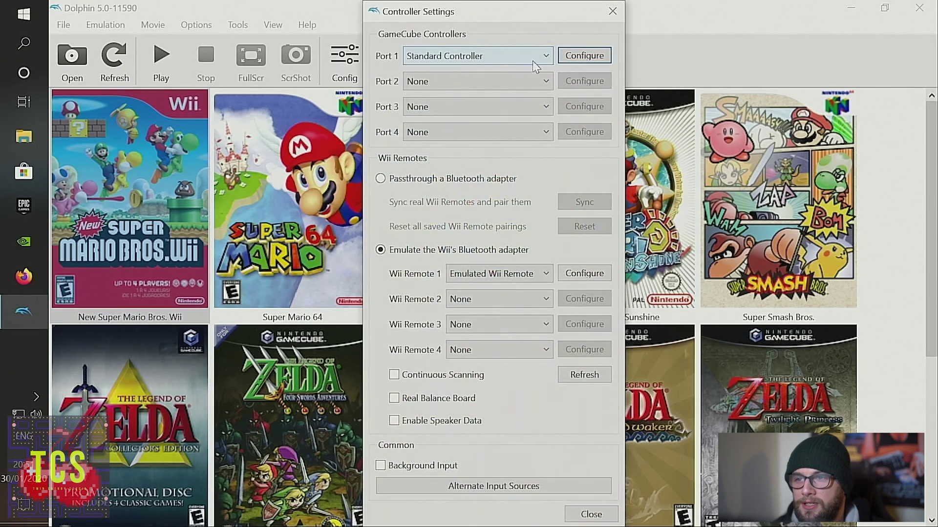
pyautogui.click(574, 59)
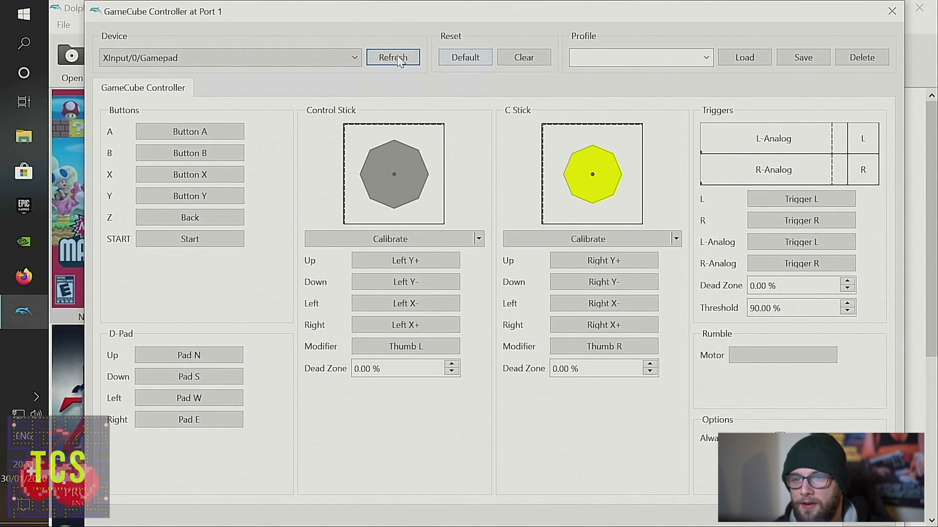
pyautogui.click(316, 59)
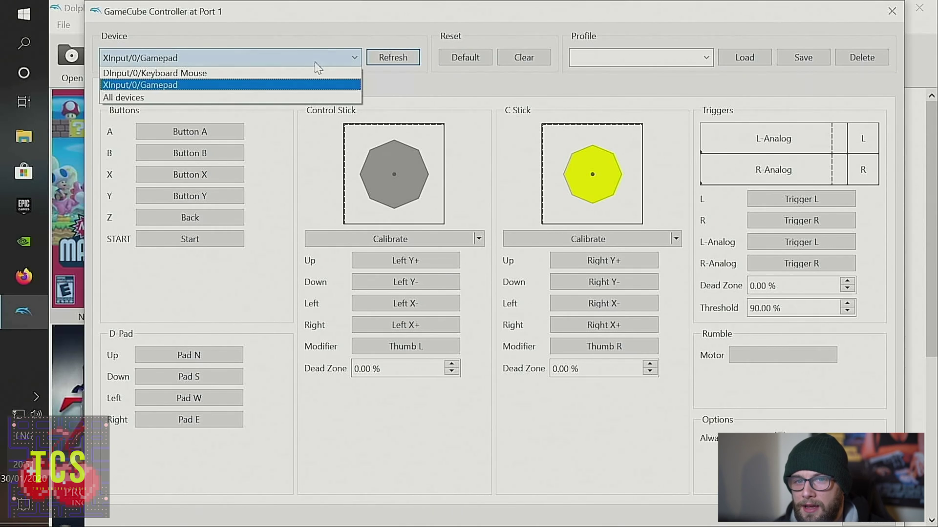
pyautogui.click(278, 87)
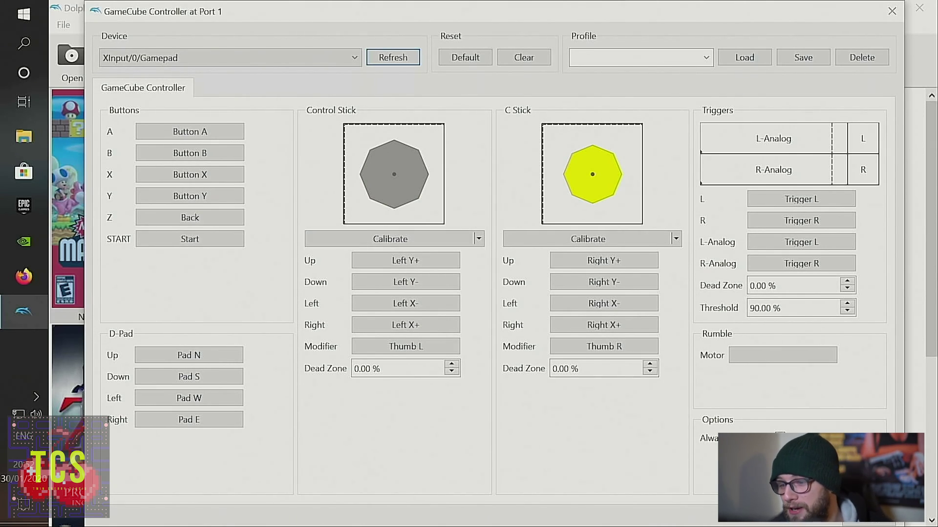
pyautogui.press('Escape')
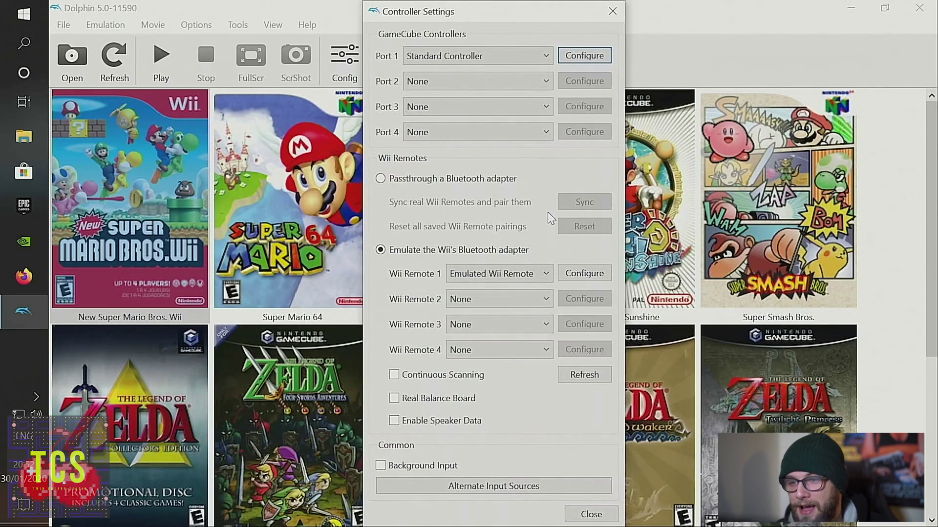
pyautogui.click(613, 10)
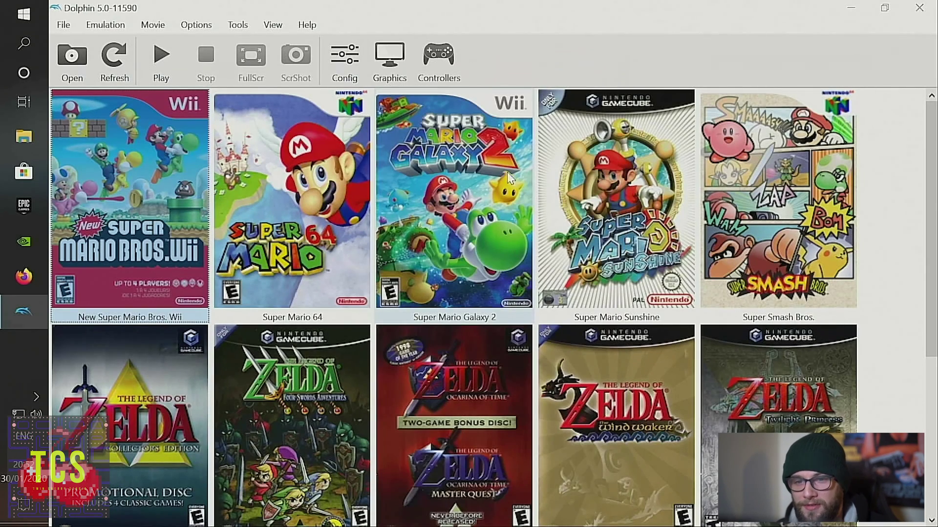
# Launch Super Mario Sunshine as a gameplay test and stop the emulation.
pyautogui.click(605, 188)
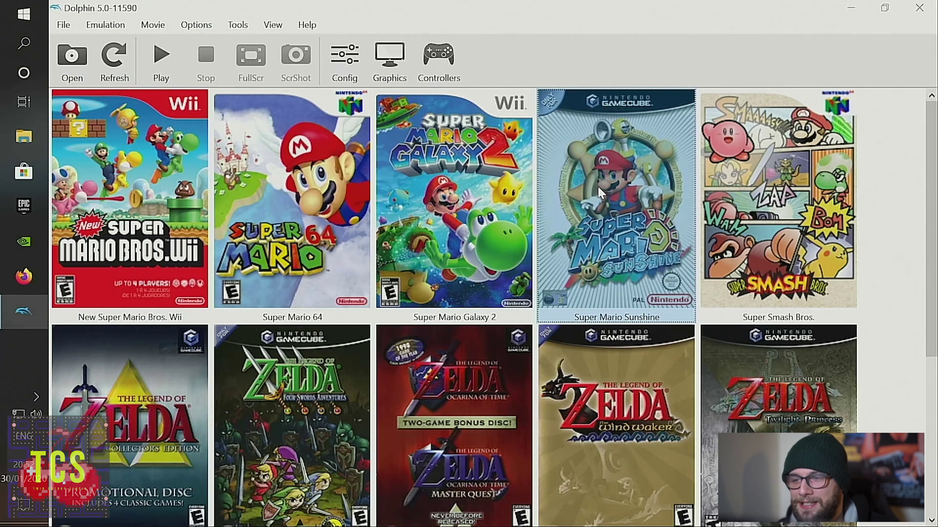
pyautogui.doubleClick(601, 186)
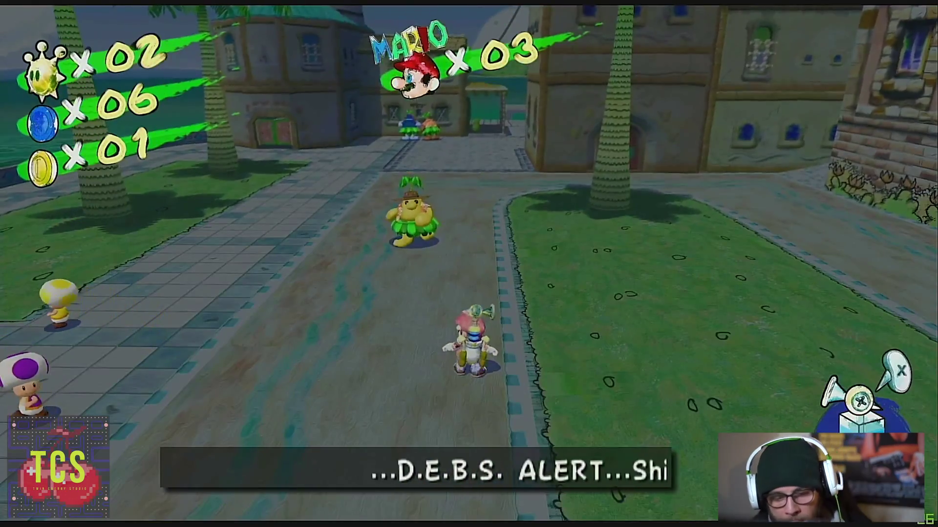
pyautogui.press('Escape')
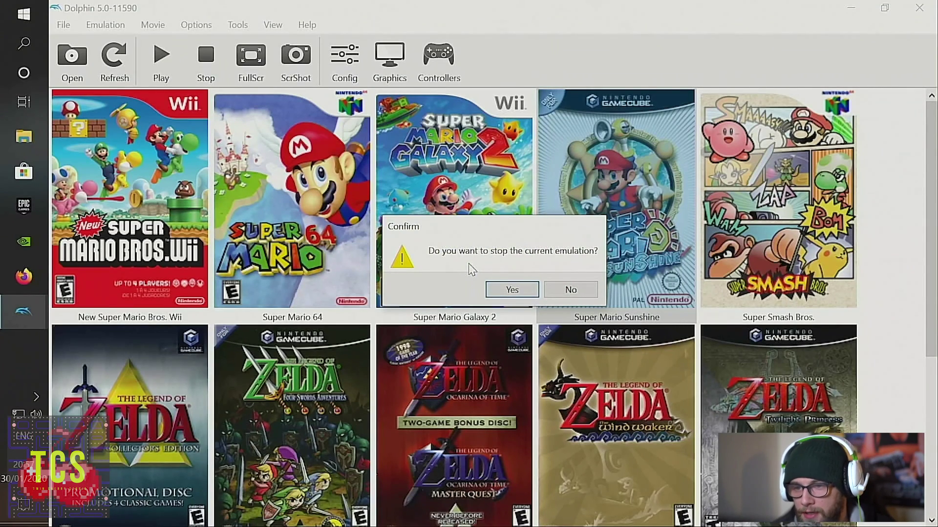
pyautogui.press('Return')
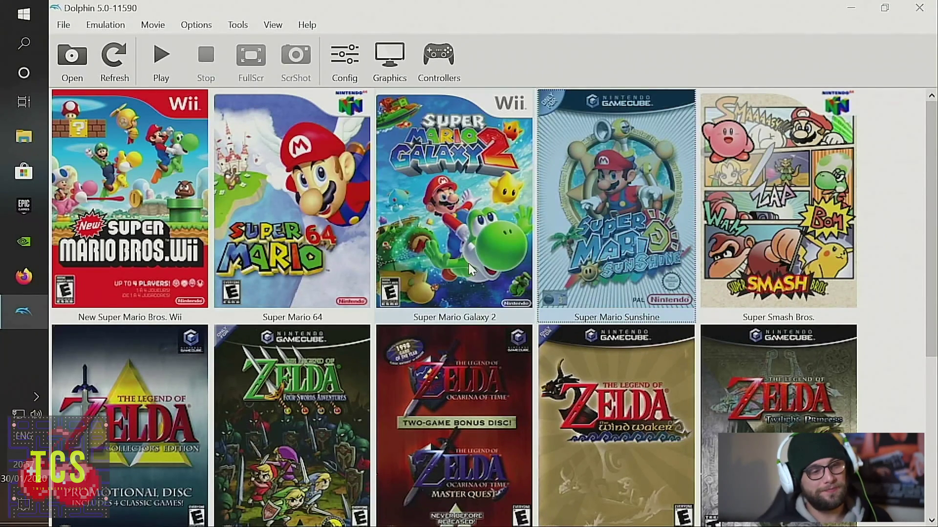